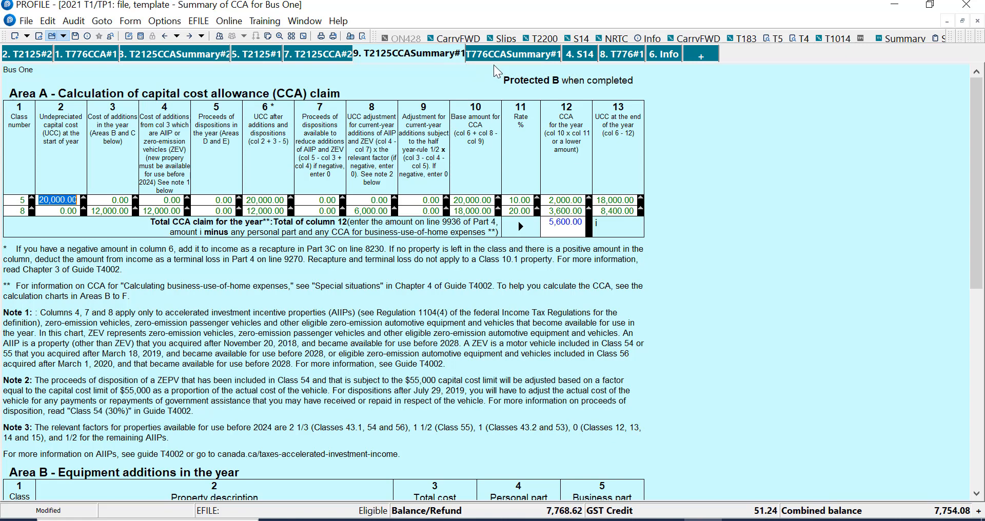
# Open the Self-Employment Income summary form through the form explorer.
pyautogui.doubleClick(376, 51)
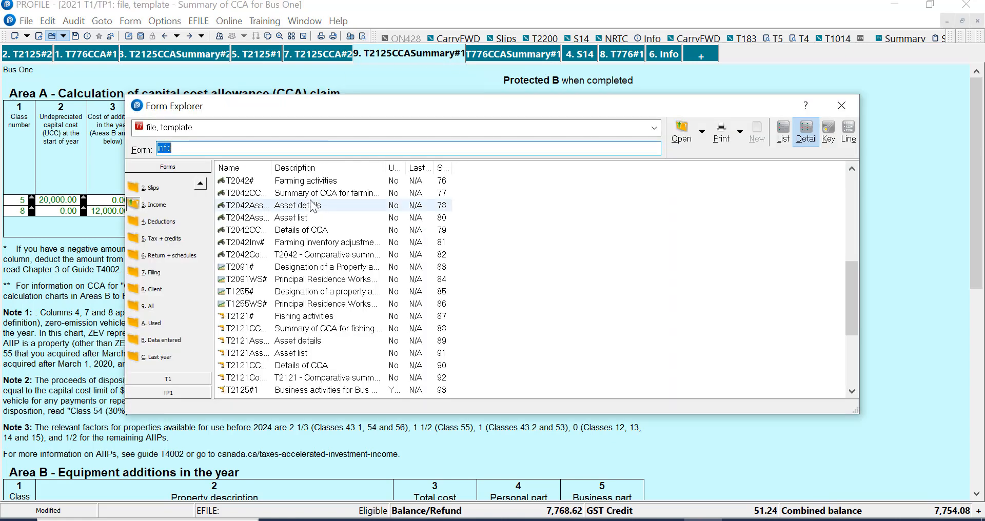
pyautogui.write('self')
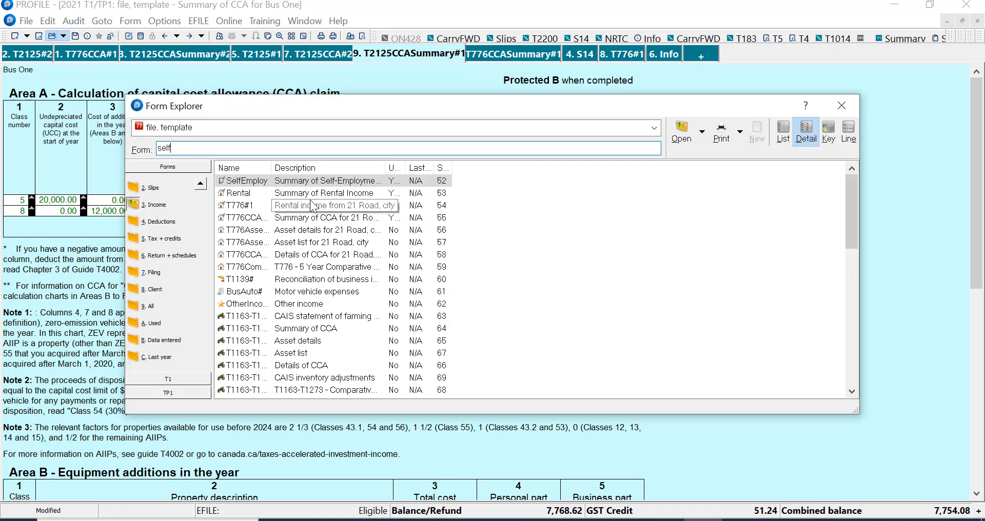
pyautogui.press('Return')
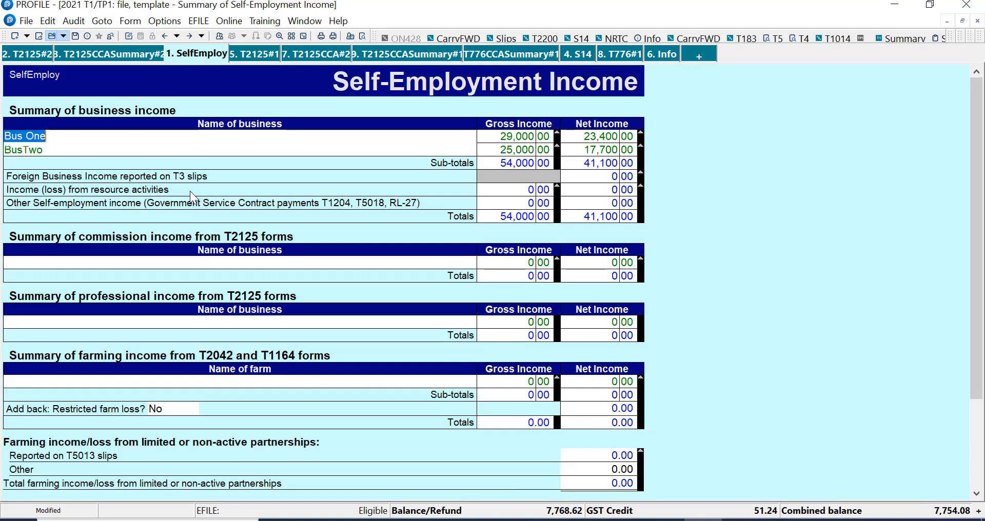
# Open the Summary of Rental Income form from the form explorer.
pyautogui.click(486, 141)
pyautogui.click(489, 141)
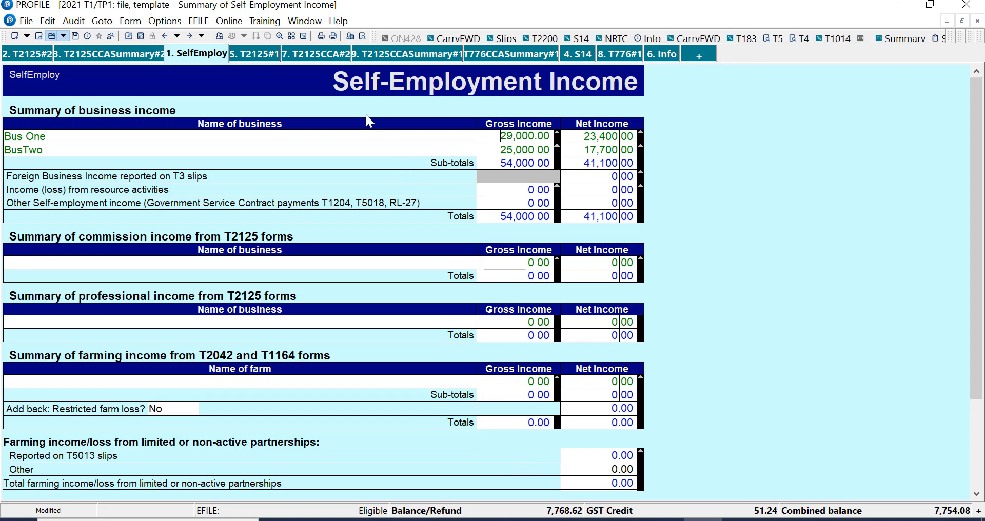
pyautogui.click(363, 37)
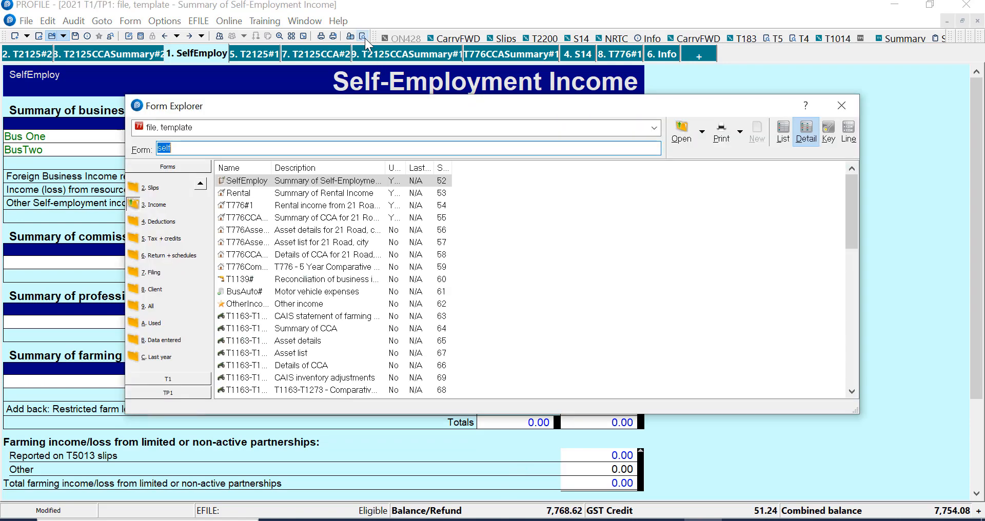
pyautogui.doubleClick(331, 193)
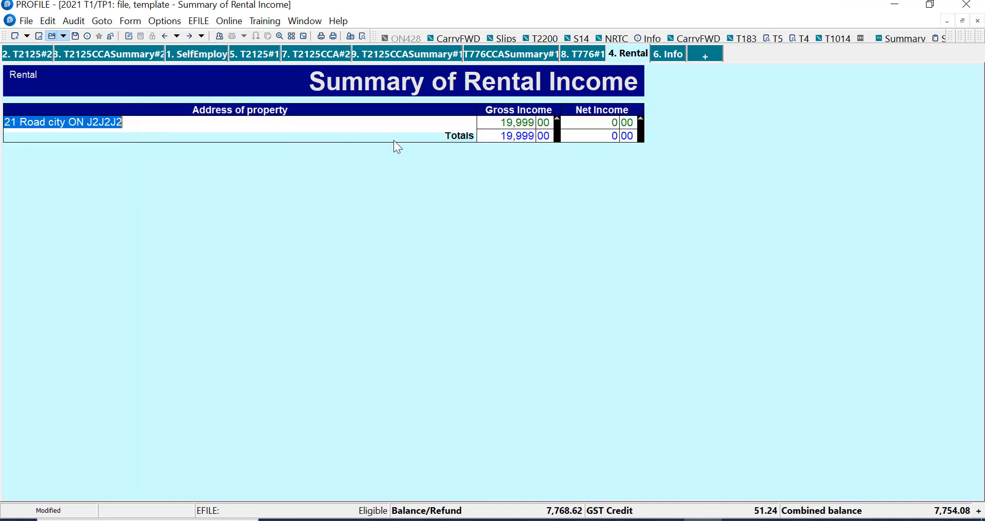
# Compare the Self-Employment Income and Rental Income summary forms.
pyautogui.click(197, 55)
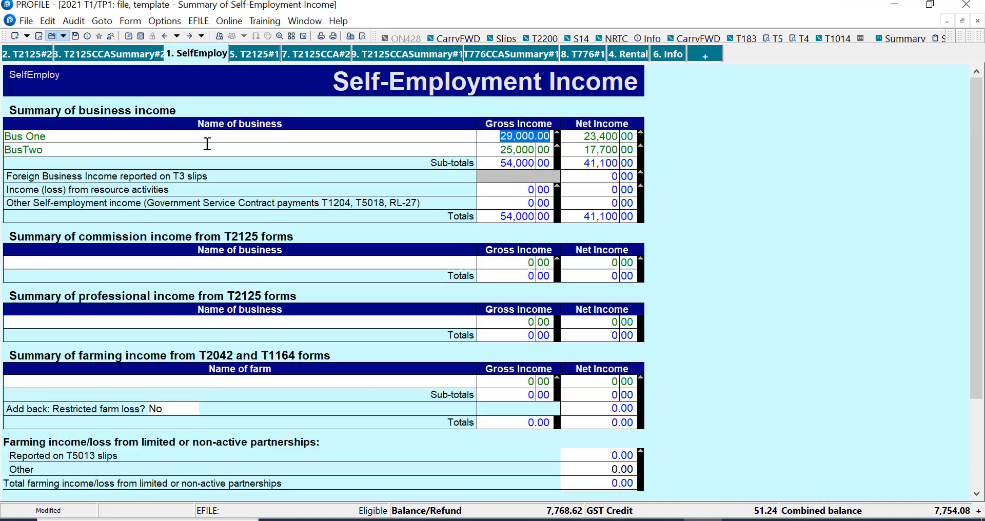
pyautogui.click(207, 145)
pyautogui.click(209, 136)
pyautogui.click(628, 54)
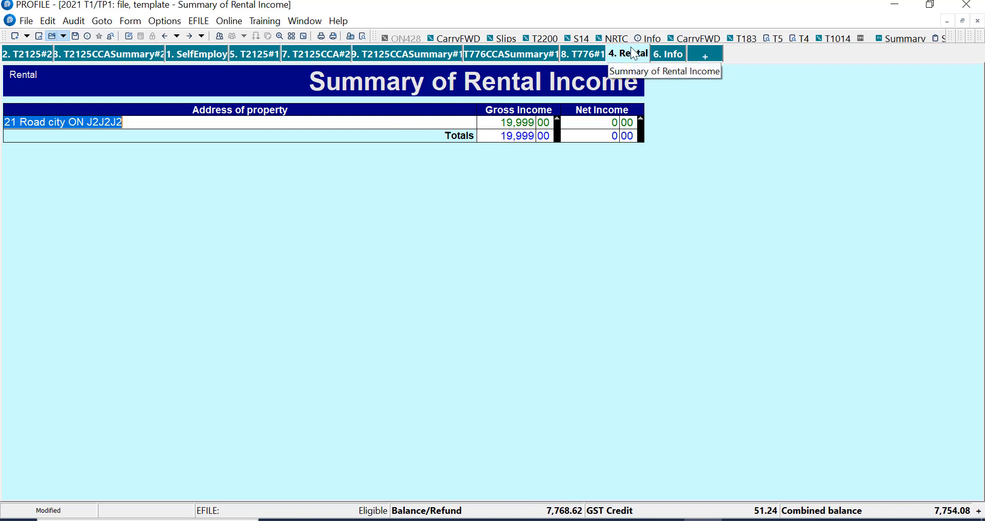
pyautogui.click(205, 56)
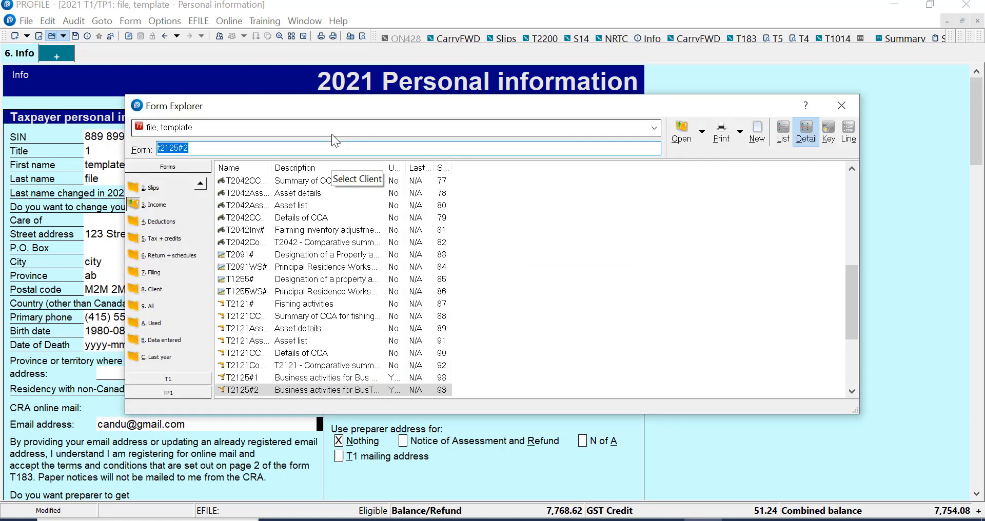
# Search the form explorer for T2125#1 and open the asset details form for Bus One.
pyautogui.press('BackSpace')
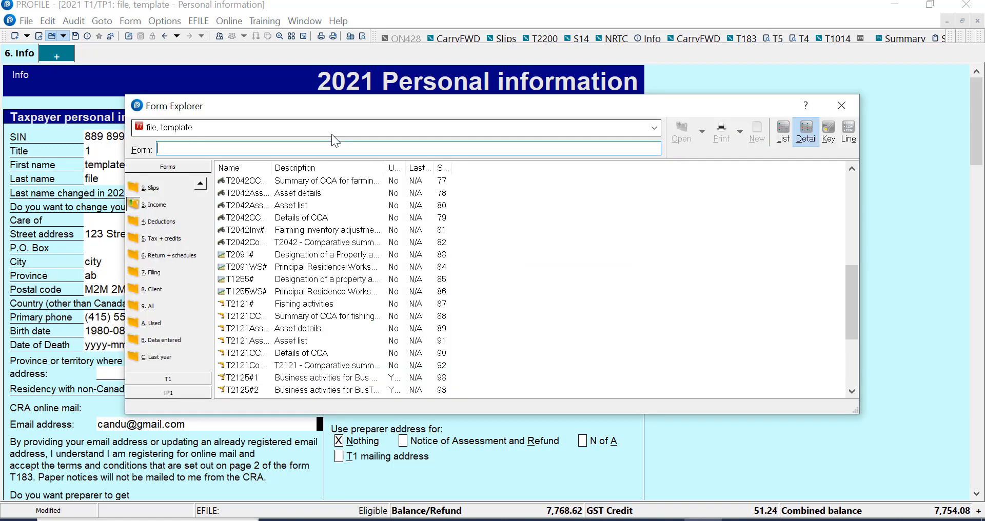
pyautogui.write('t2125')
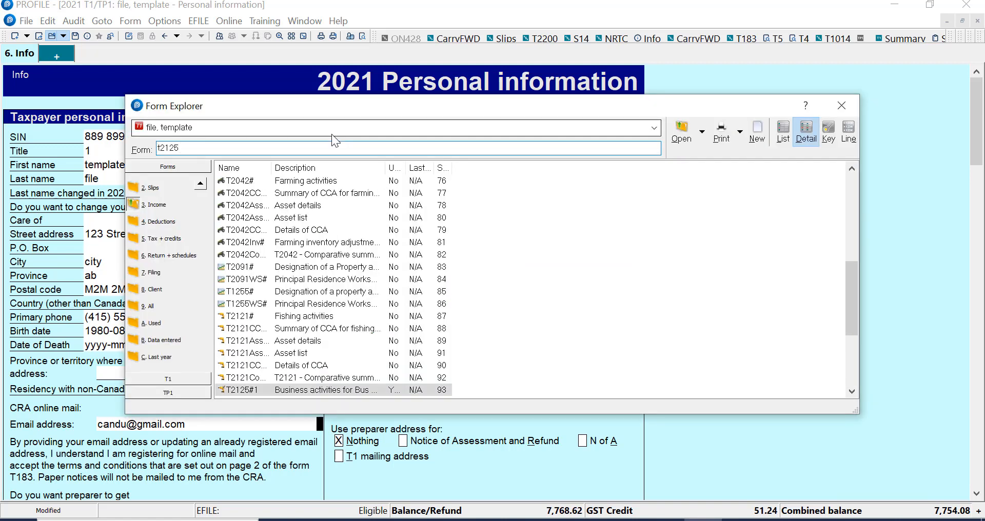
pyautogui.write('#1')
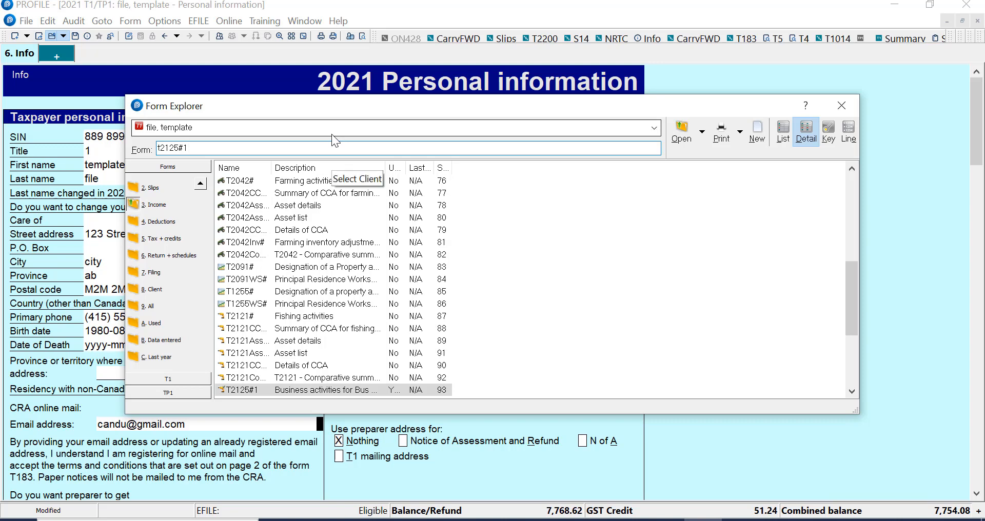
pyautogui.click(373, 391)
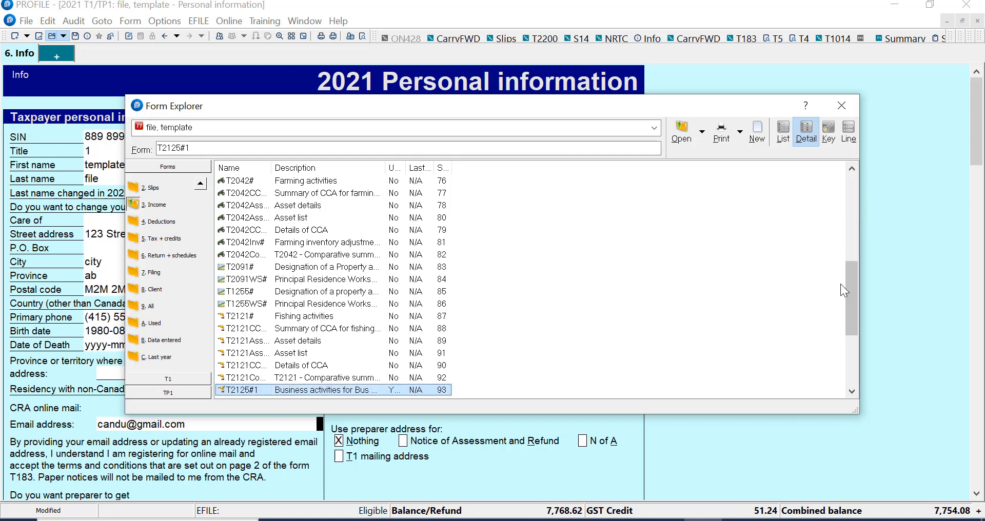
pyautogui.scroll(-2, 851, 289)
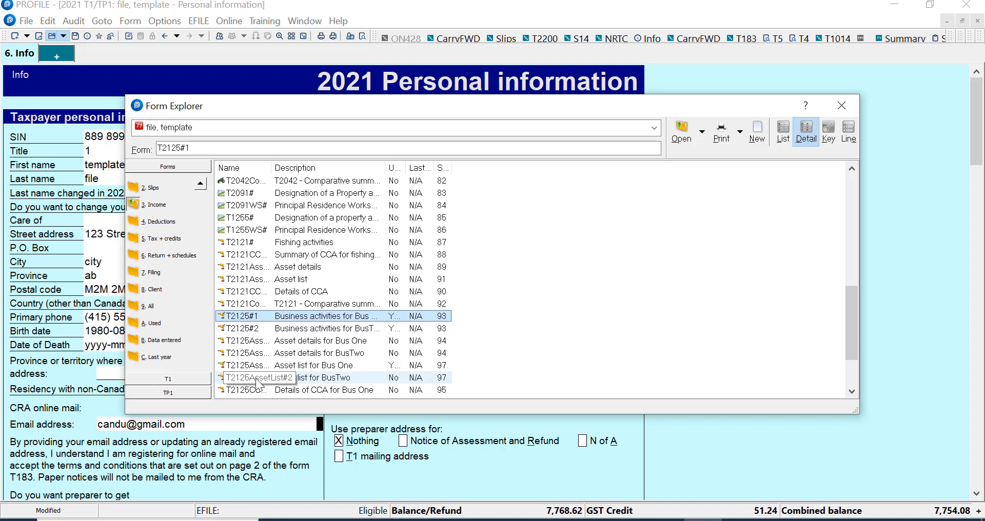
pyautogui.doubleClick(291, 354)
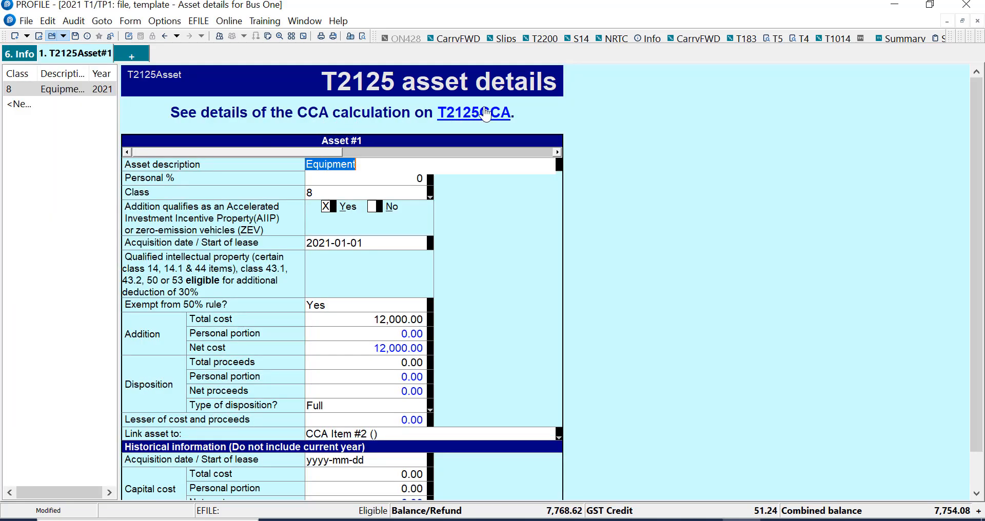
# Add a second asset on the T2125 asset details form with the description equipment.
pyautogui.click(480, 117)
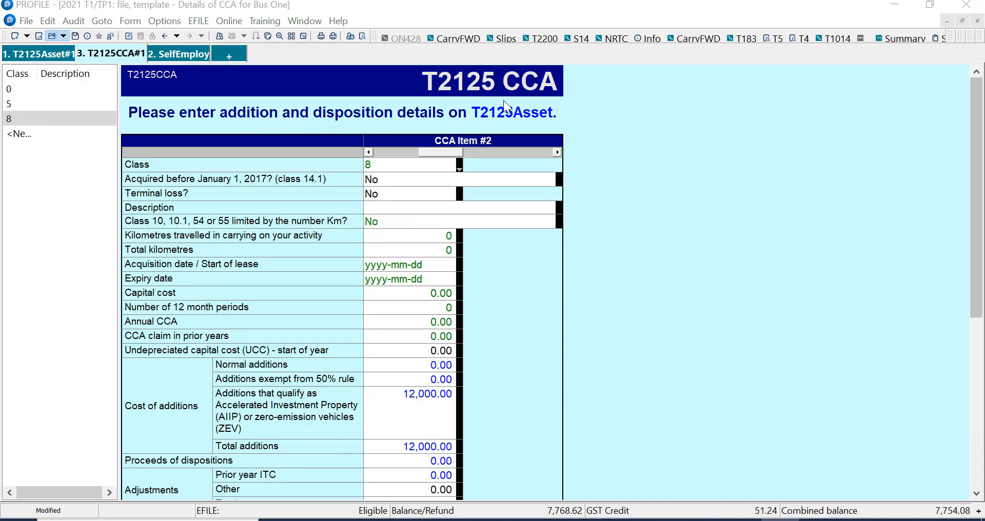
pyautogui.click(535, 120)
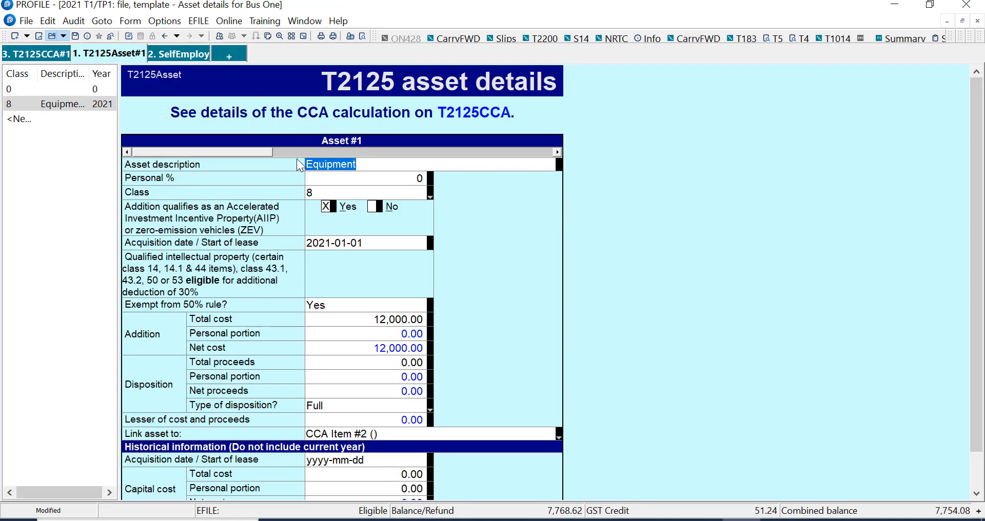
pyautogui.click(558, 152)
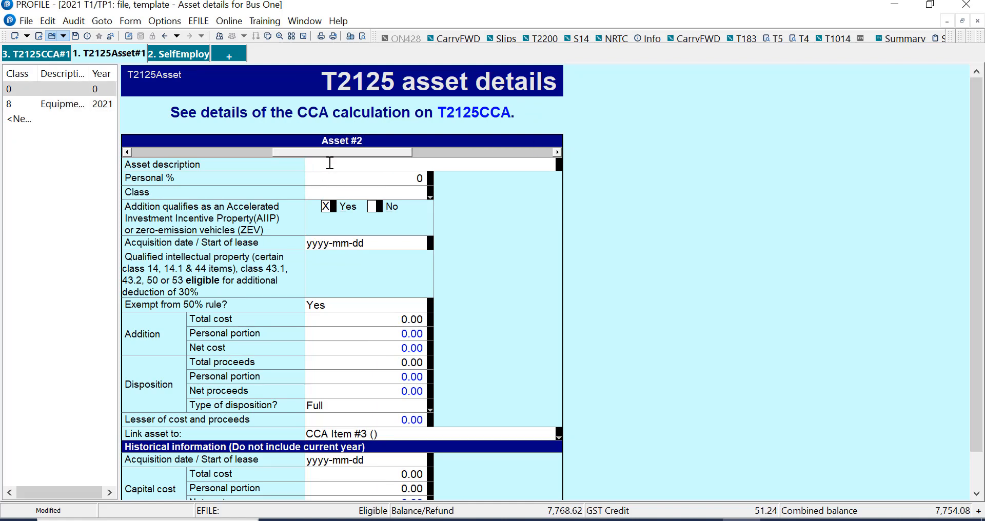
pyautogui.write('equipment')
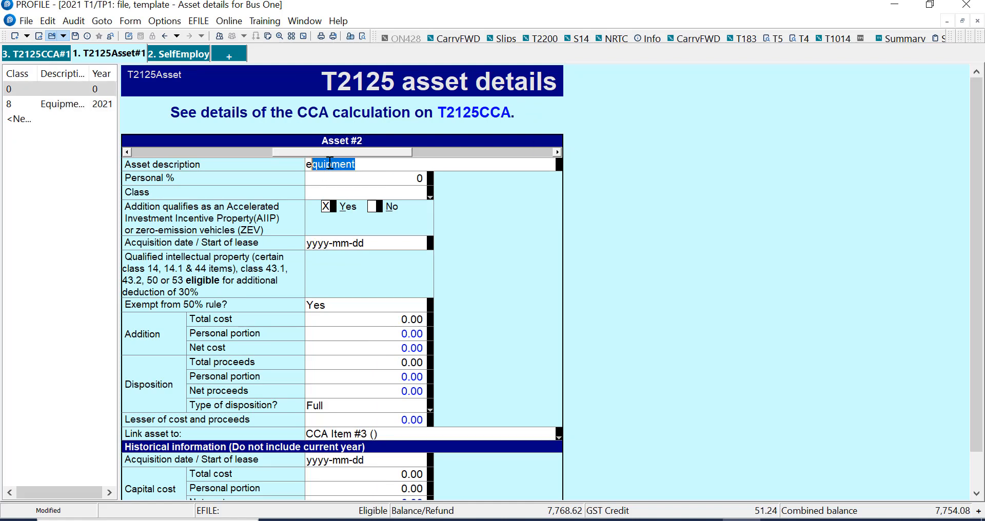
# Set the new asset's class to 8: 20%.
pyautogui.click(429, 195)
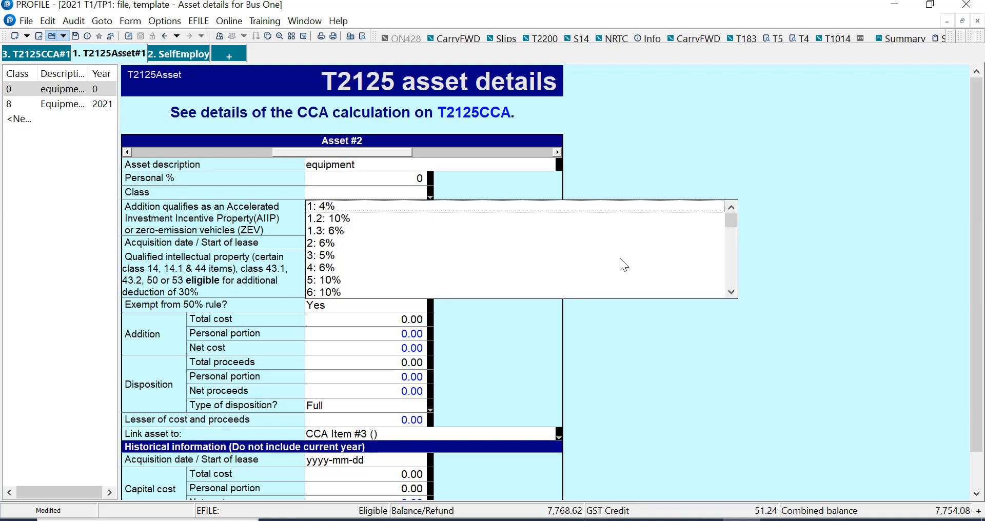
pyautogui.click(731, 275)
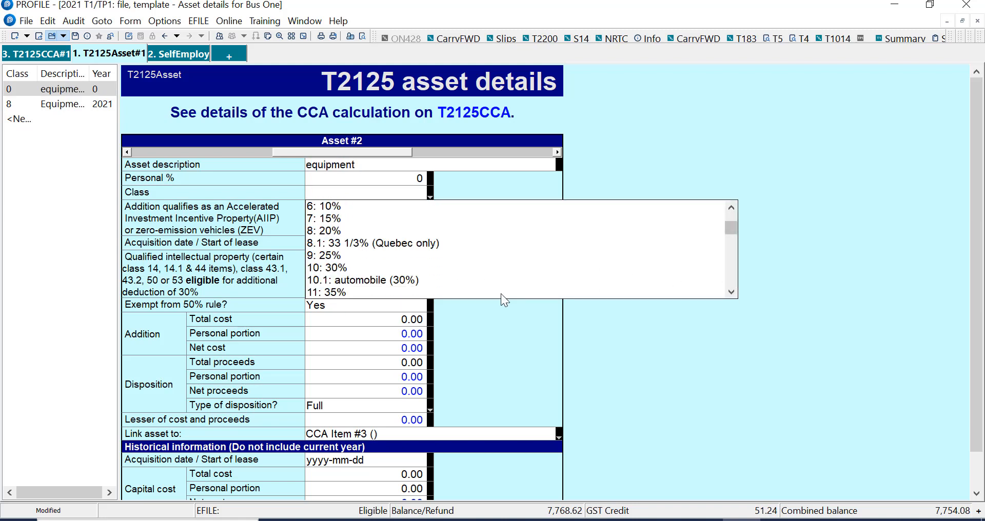
pyautogui.click(336, 230)
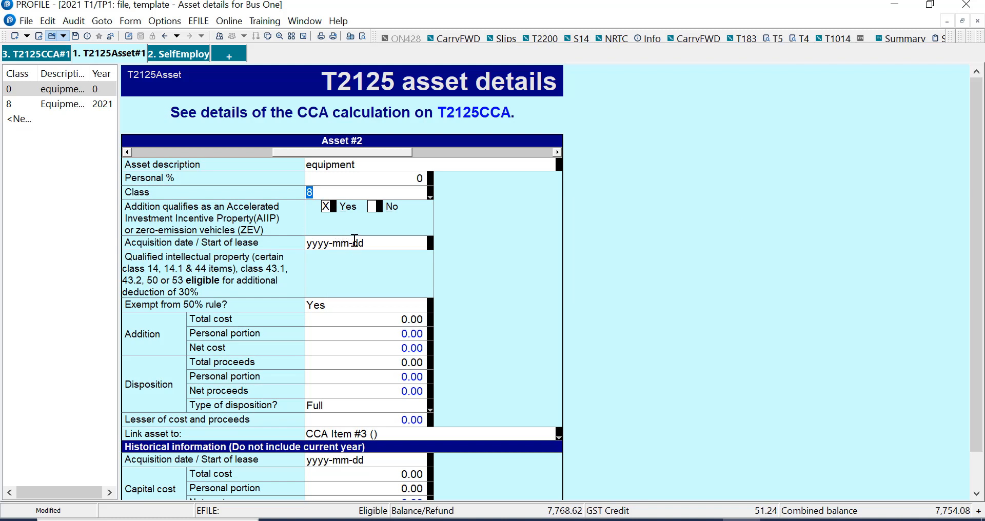
# Enter the asset's acquisition date as 2021-02-02 and its total cost as 500.
pyautogui.click(359, 242)
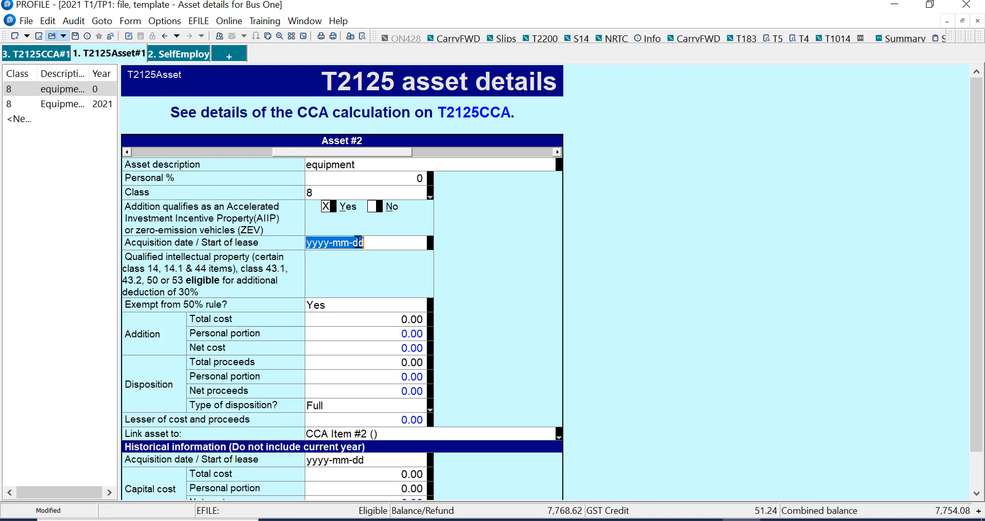
pyautogui.write('20210202')
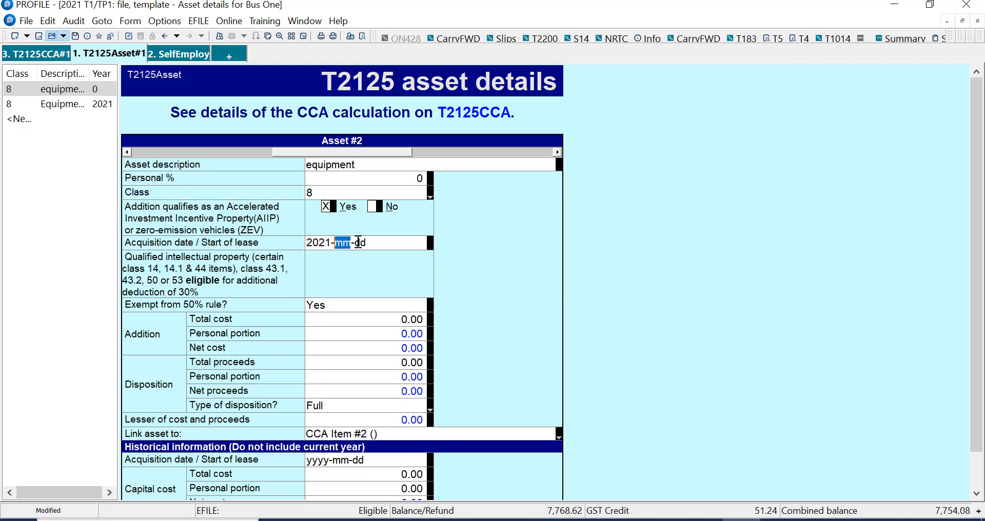
pyautogui.click(390, 331)
pyautogui.click(392, 320)
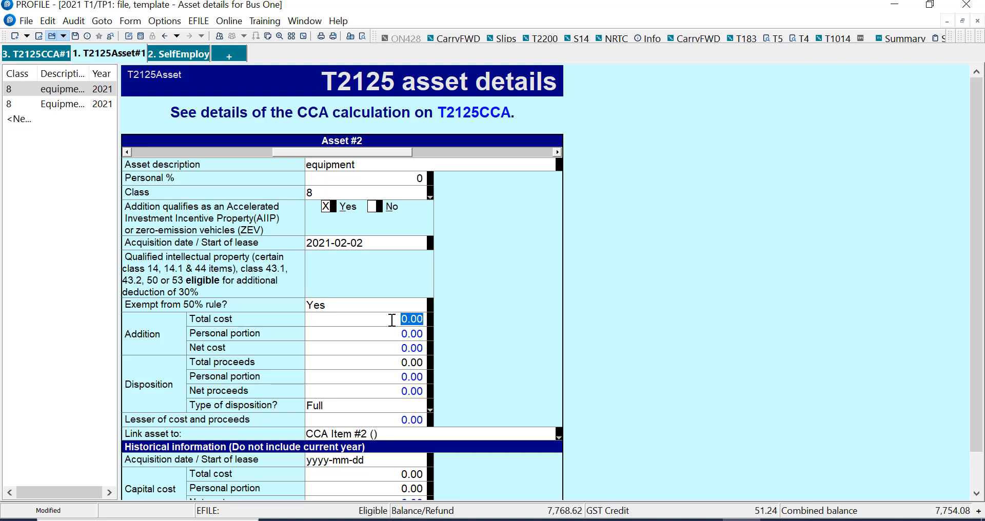
pyautogui.write('500')
pyautogui.press('Tab')
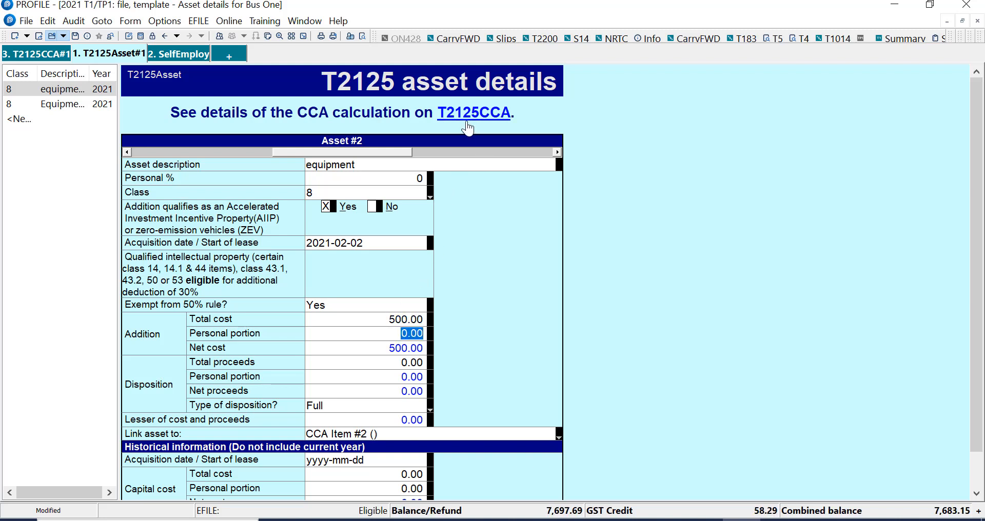
# Review the cost of additions on the linked T2125 CCA form.
pyautogui.click(468, 128)
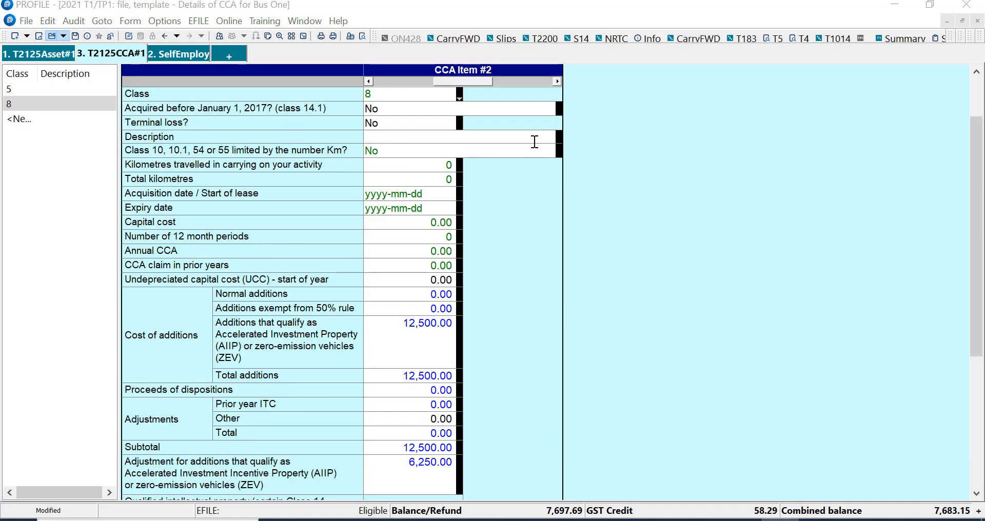
pyautogui.moveTo(977, 186); pyautogui.dragTo(964, 97)
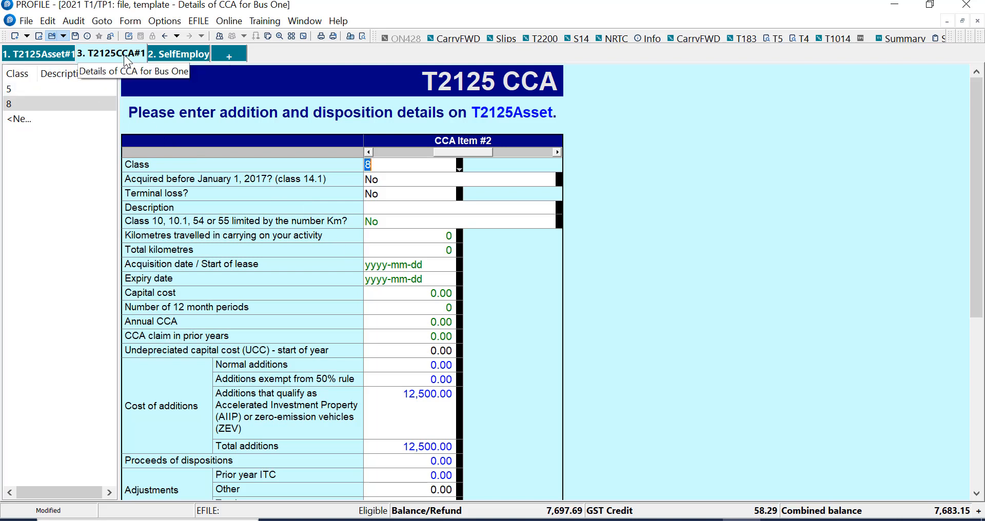
# Open the Bus One business activities form and scroll to the capital cost allowance line.
pyautogui.click(176, 56)
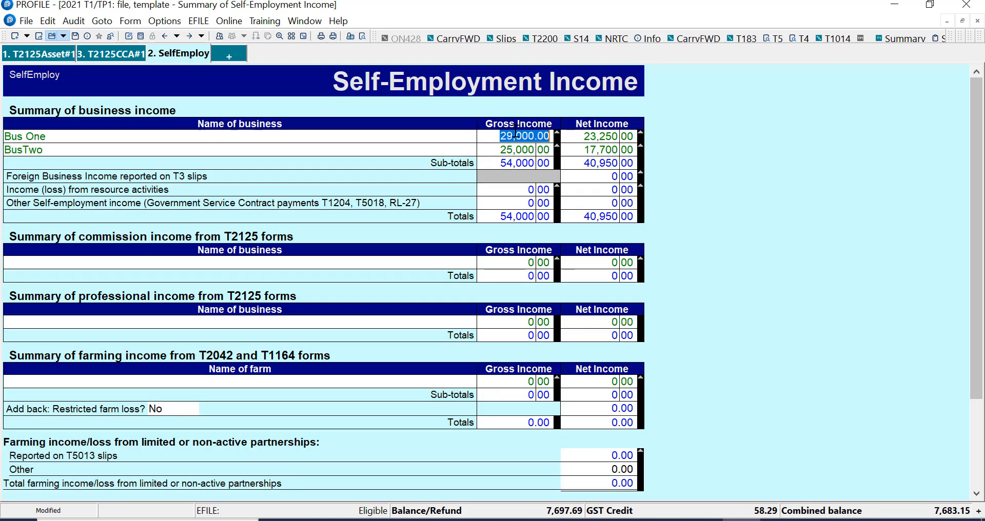
pyautogui.doubleClick(528, 136)
pyautogui.moveTo(977, 105); pyautogui.dragTo(977, 343)
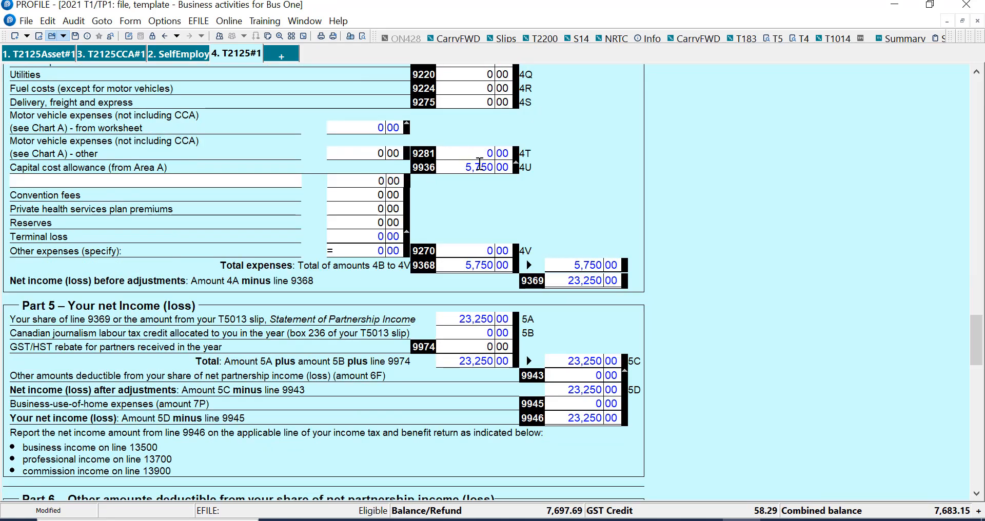
# Jump from the capital cost allowance amount to the CCA summary for Bus One.
pyautogui.click(480, 165)
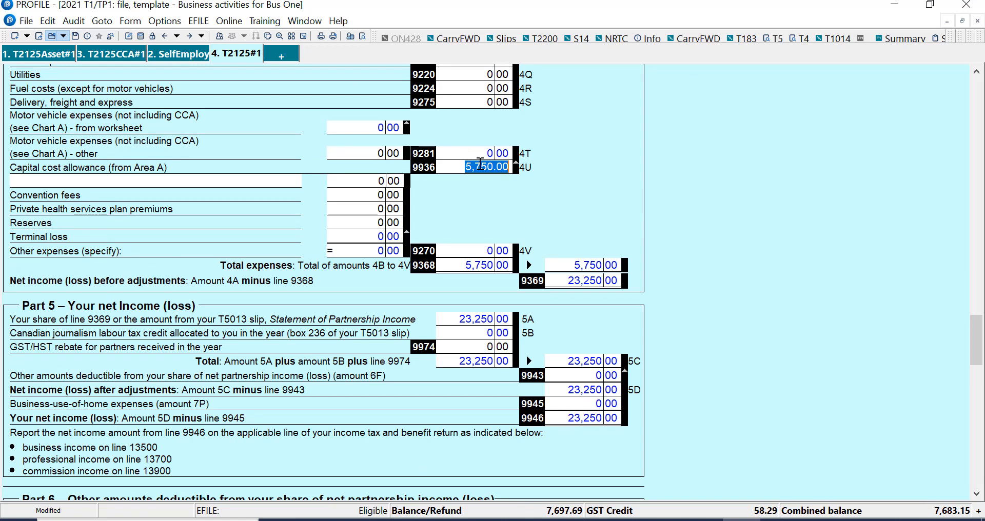
pyautogui.rightClick(480, 164)
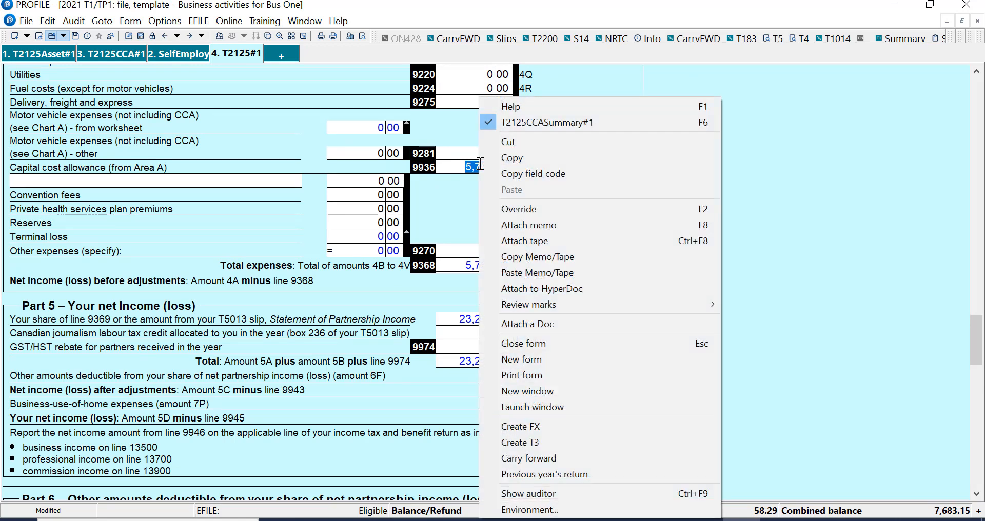
pyautogui.click(528, 123)
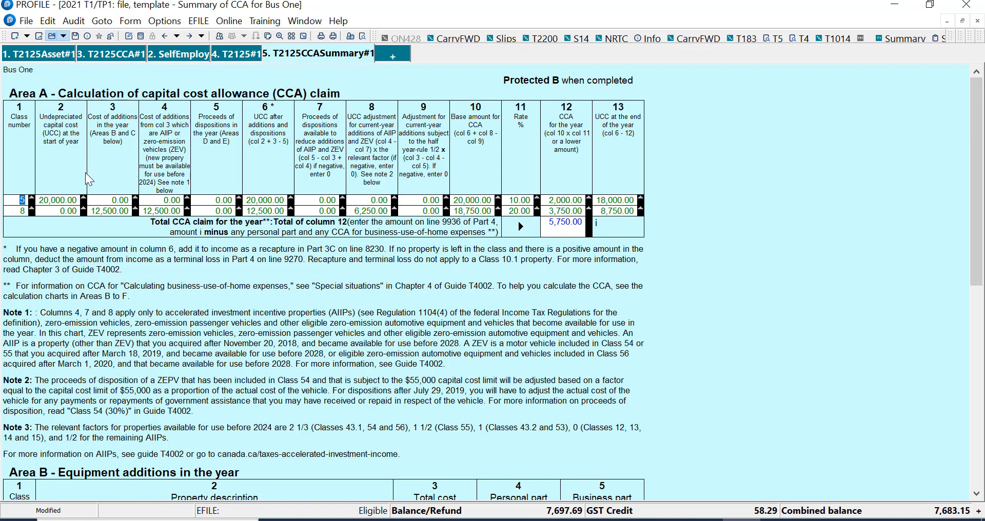
# Return to the T2125 asset details form and review the two equipment assets.
pyautogui.rightClick(130, 199)
pyautogui.click(149, 43)
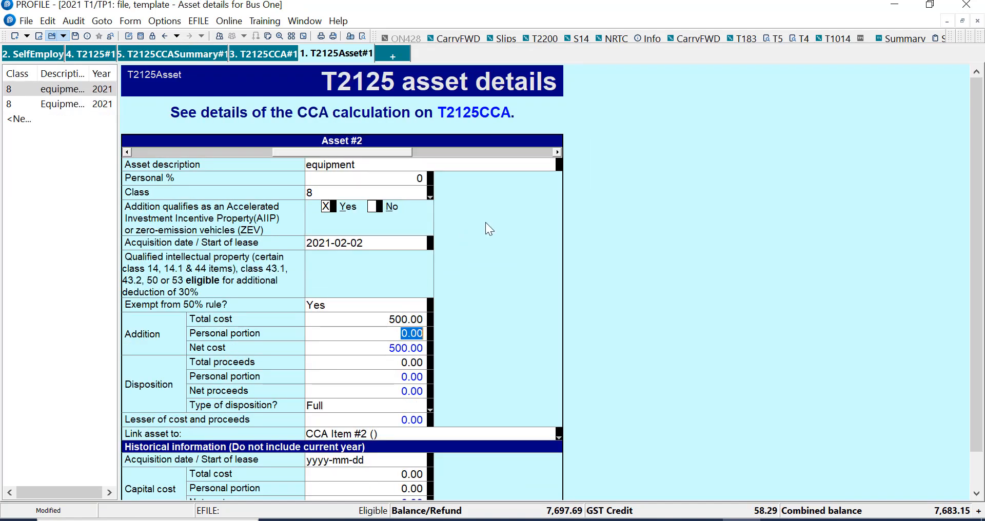
pyautogui.click(403, 318)
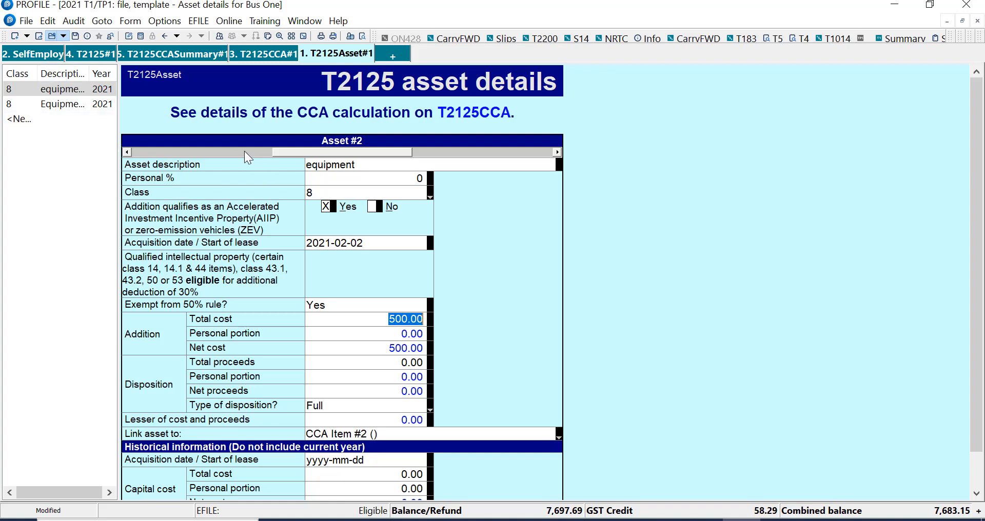
# Review the class 8 additions and total CCA on the Bus One CCA summary and business activities form.
pyautogui.click(268, 53)
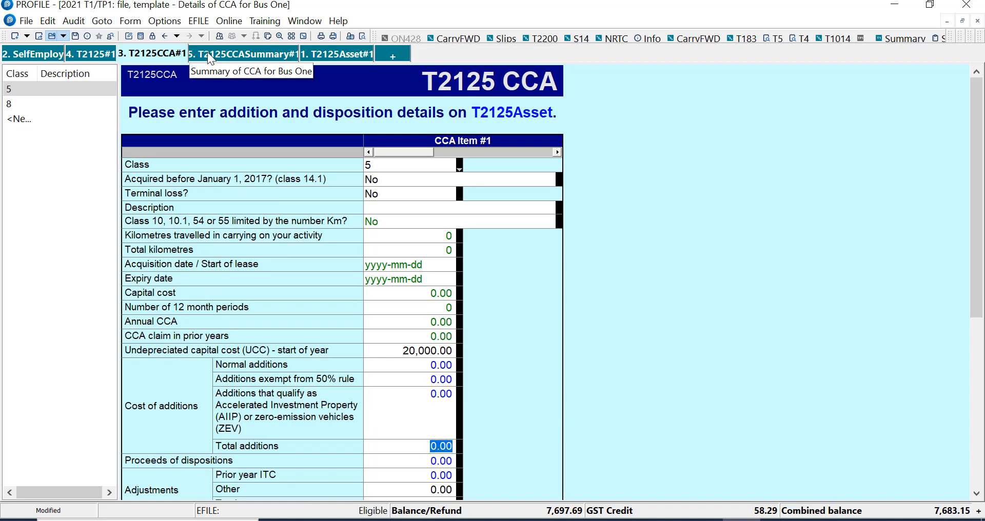
pyautogui.click(208, 52)
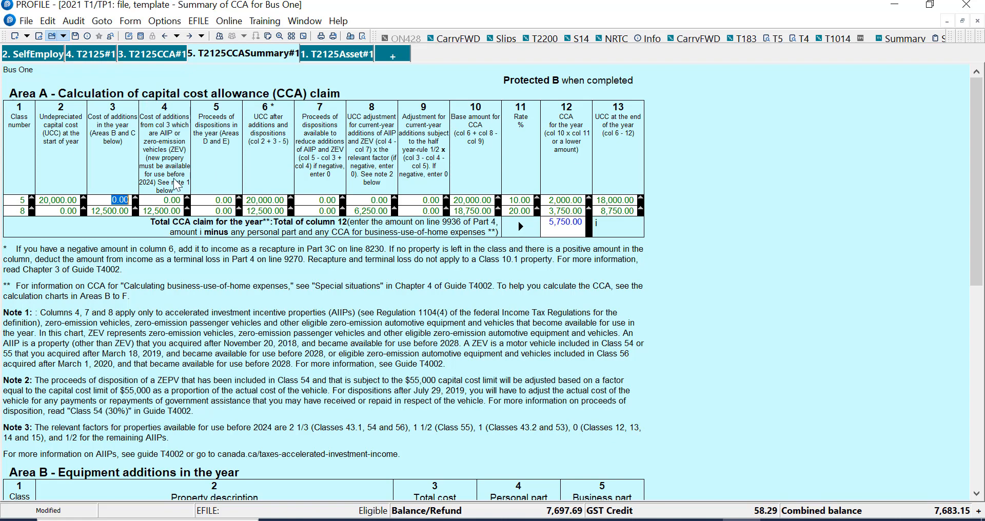
pyautogui.click(106, 210)
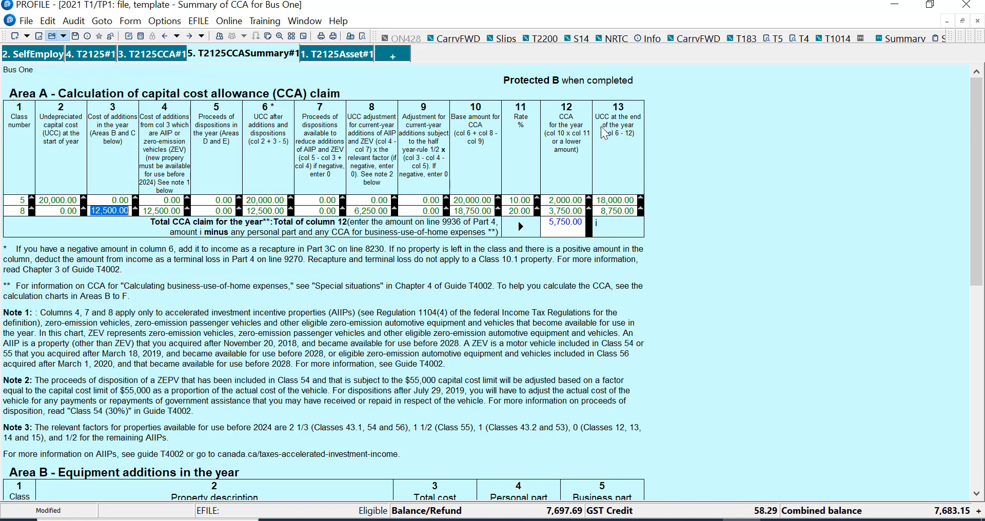
pyautogui.click(576, 224)
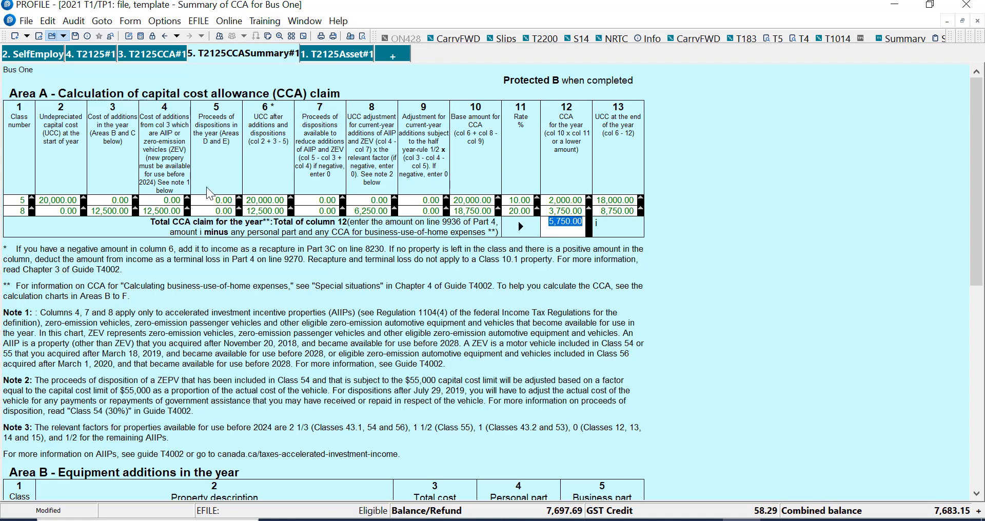
pyautogui.click(85, 54)
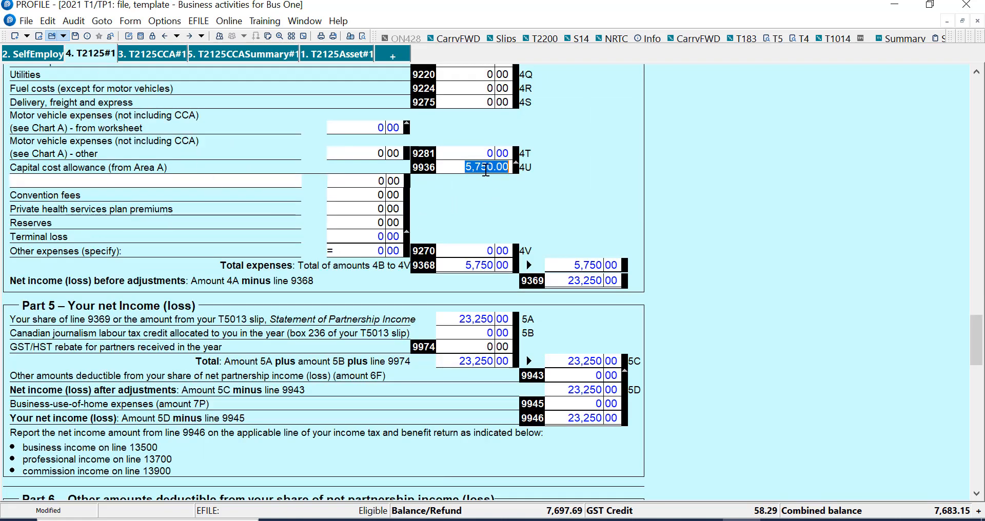
pyautogui.click(454, 166)
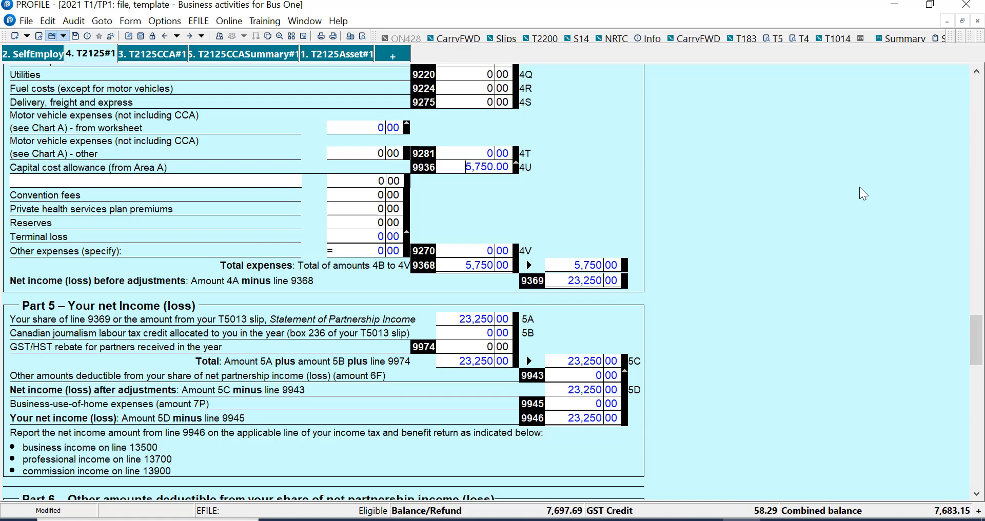
# Open the self-employment income summary, then the rental income statement for the 21 Road property.
pyautogui.click(25, 54)
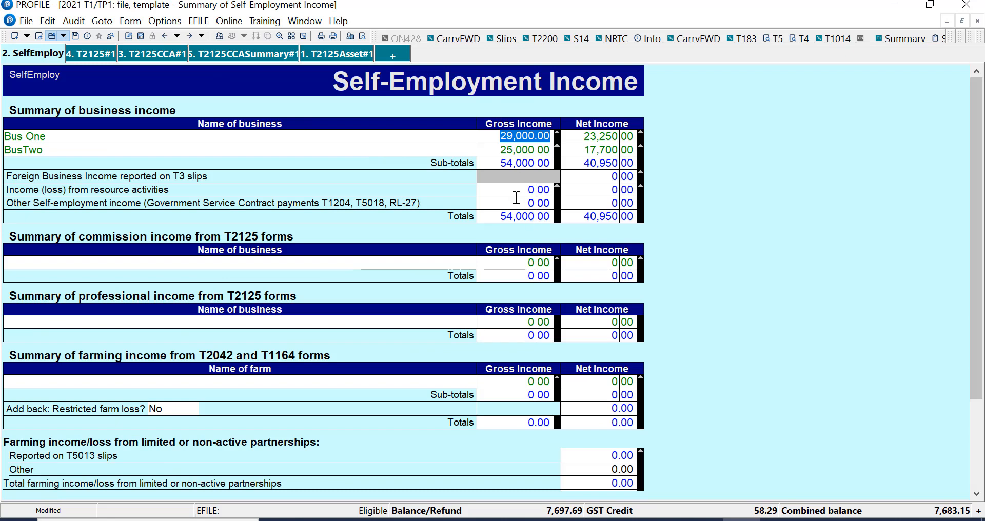
pyautogui.click(393, 54)
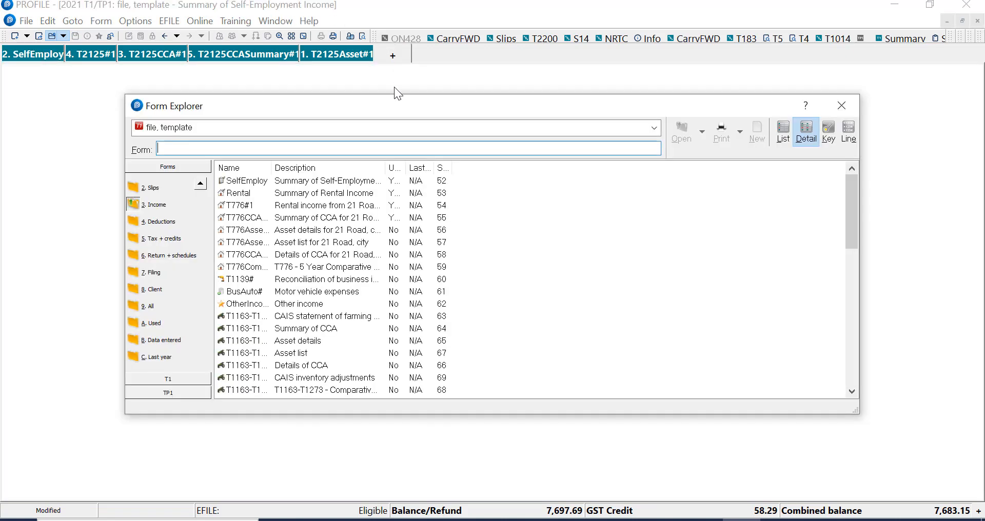
pyautogui.doubleClick(298, 194)
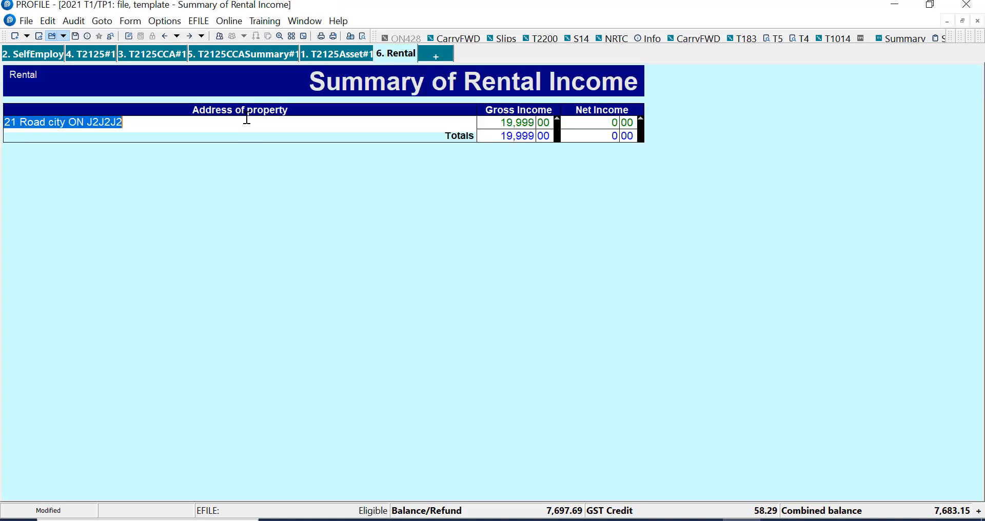
pyautogui.doubleClick(501, 123)
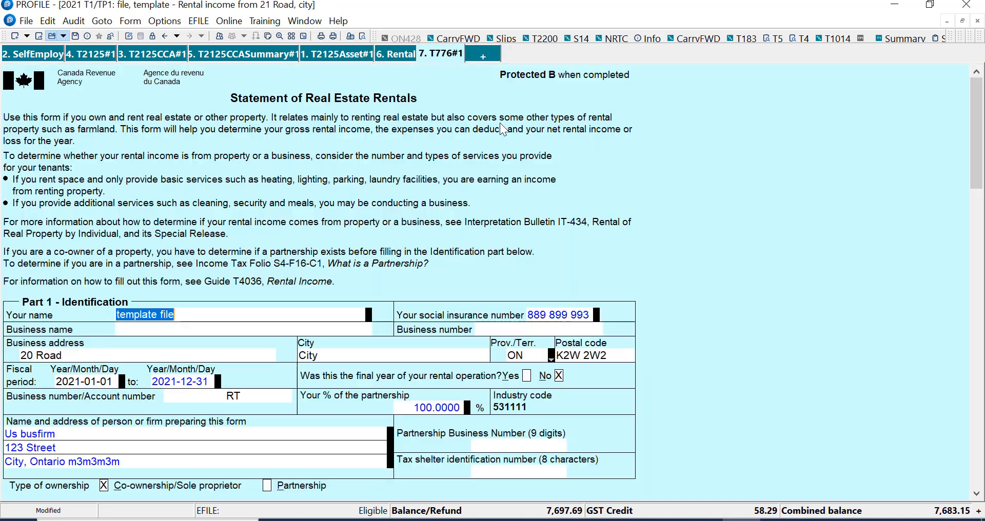
# Scroll to the rental capital cost allowance claim line and jump to the T776 CCA summary for 21 Road.
pyautogui.scroll(-15, 323, 282)
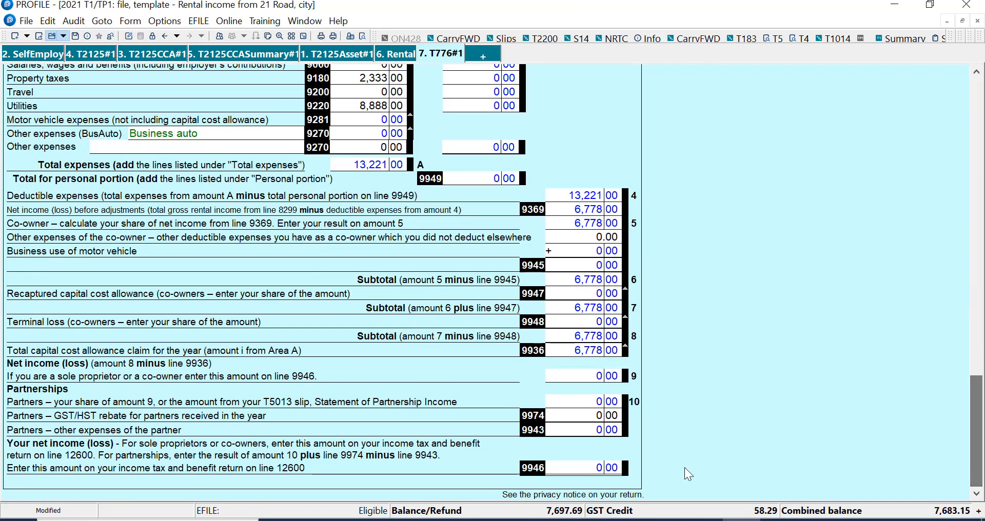
pyautogui.click(590, 351)
pyautogui.rightClick(592, 351)
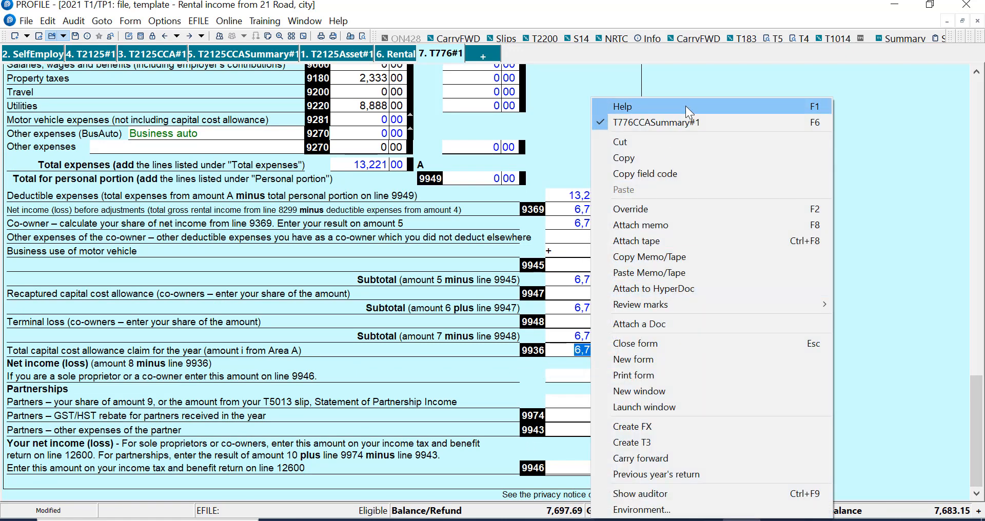
pyautogui.click(686, 124)
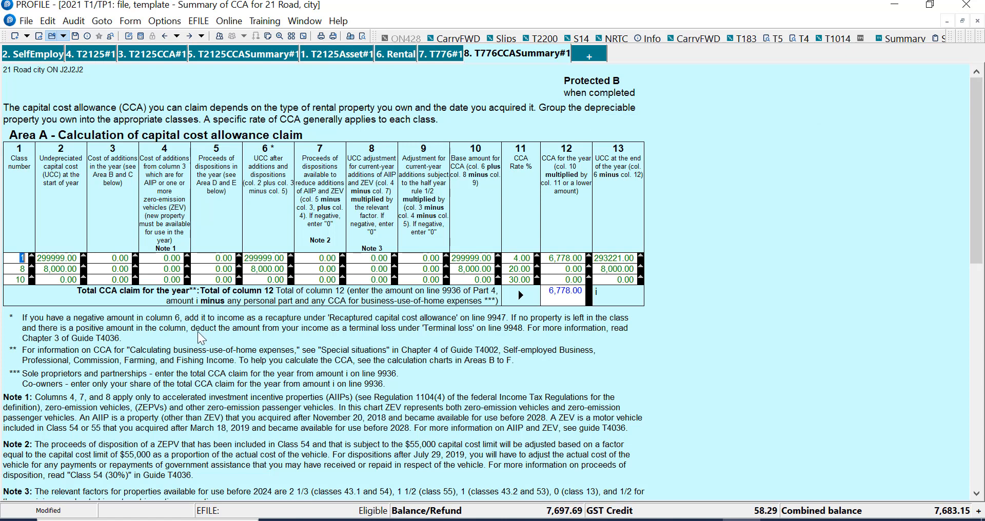
# Jump from the T776 CCA summary to the CCA details form for the class 8 washer.
pyautogui.rightClick(218, 269)
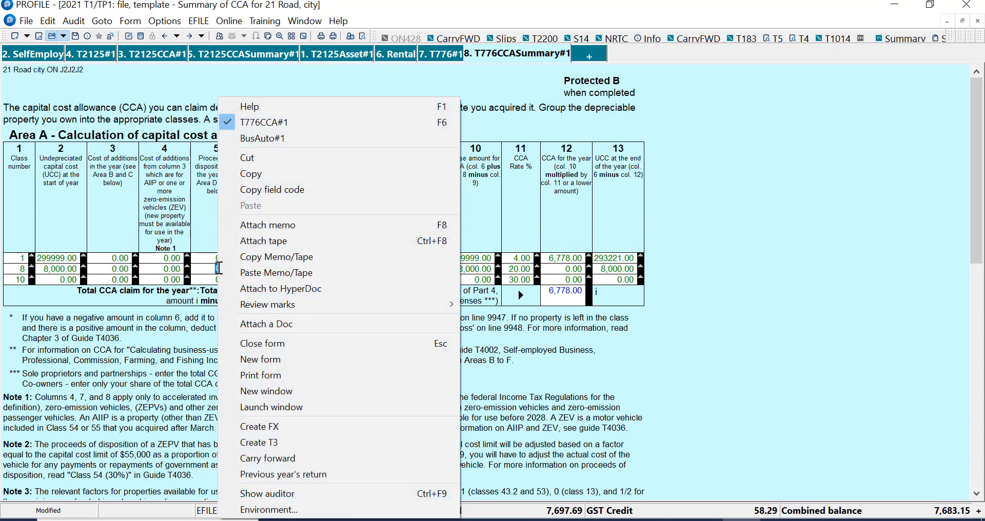
pyautogui.click(291, 122)
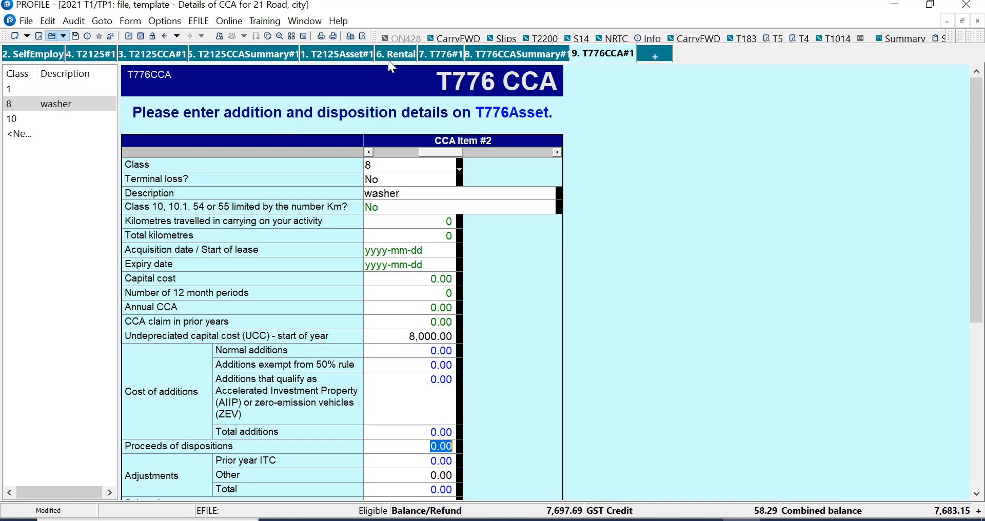
pyautogui.click(363, 38)
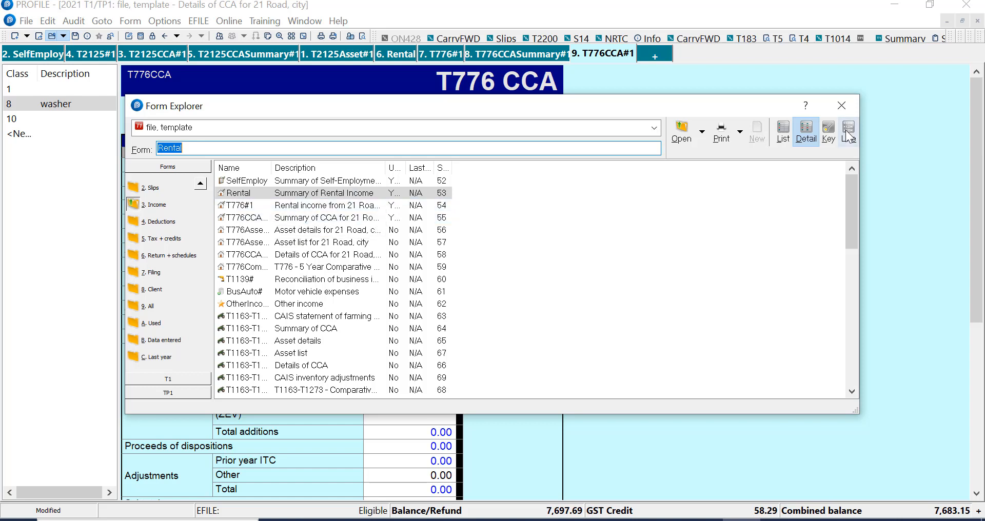
pyautogui.click(842, 107)
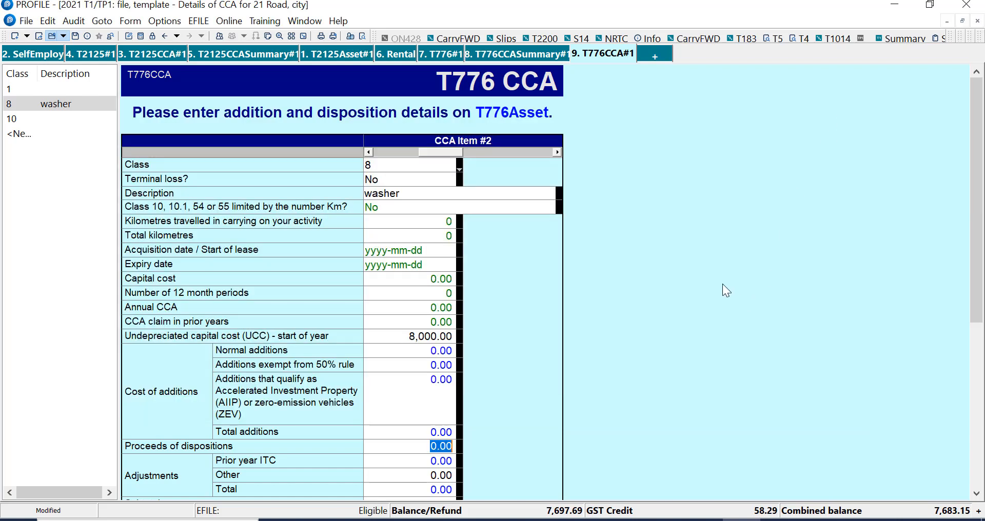